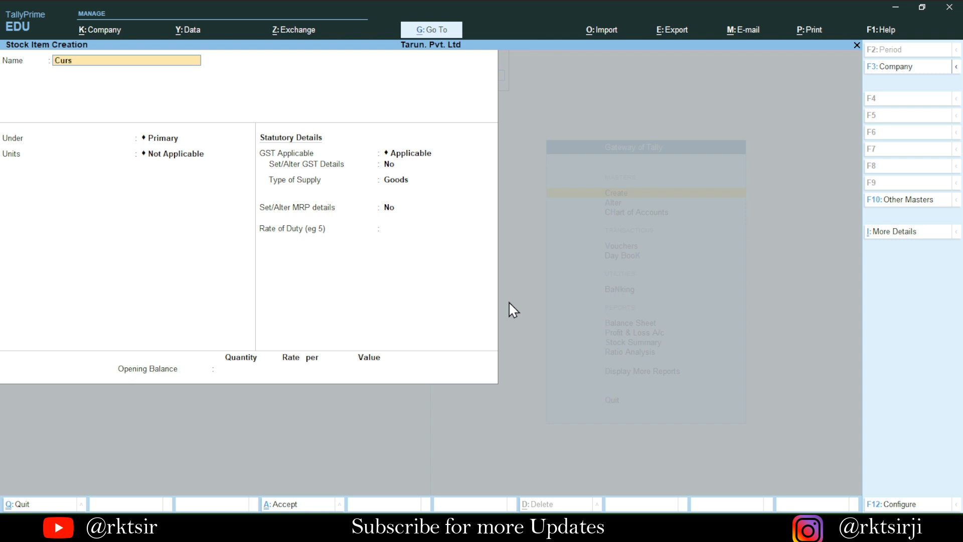
Step: Name the stock item Curd and create a Nil Rated stock group under Primary as its parent group
{"action": "key", "text": "Return"}
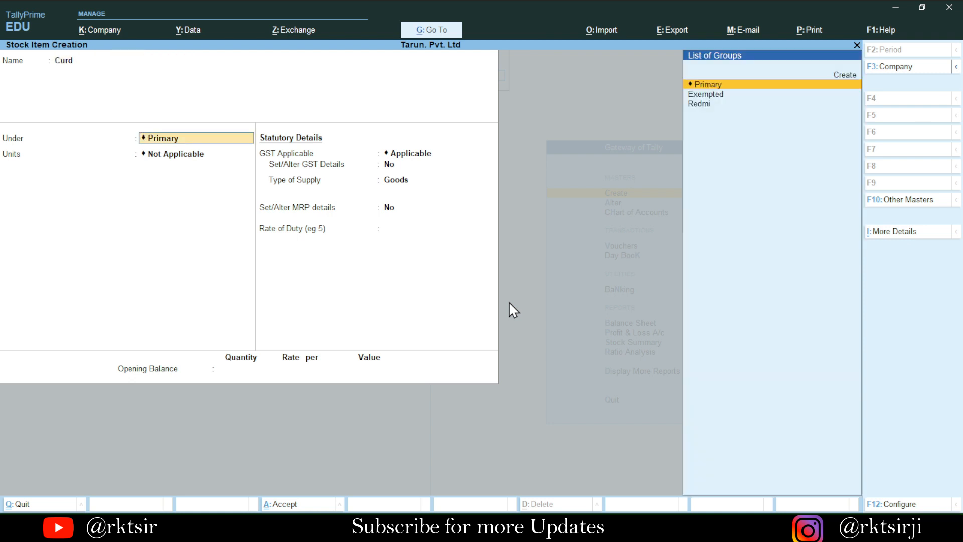
{"action": "key", "text": "Up"}
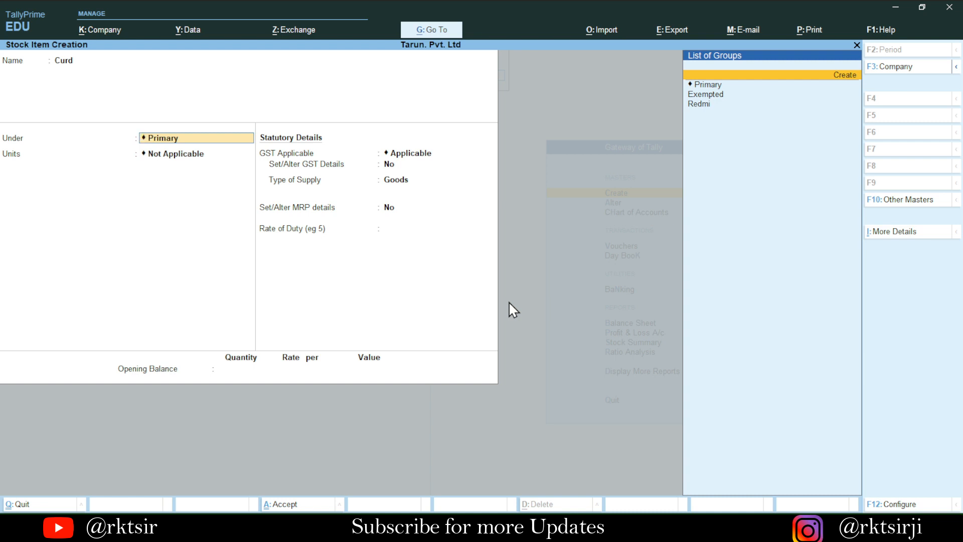
{"action": "key", "text": "Return"}
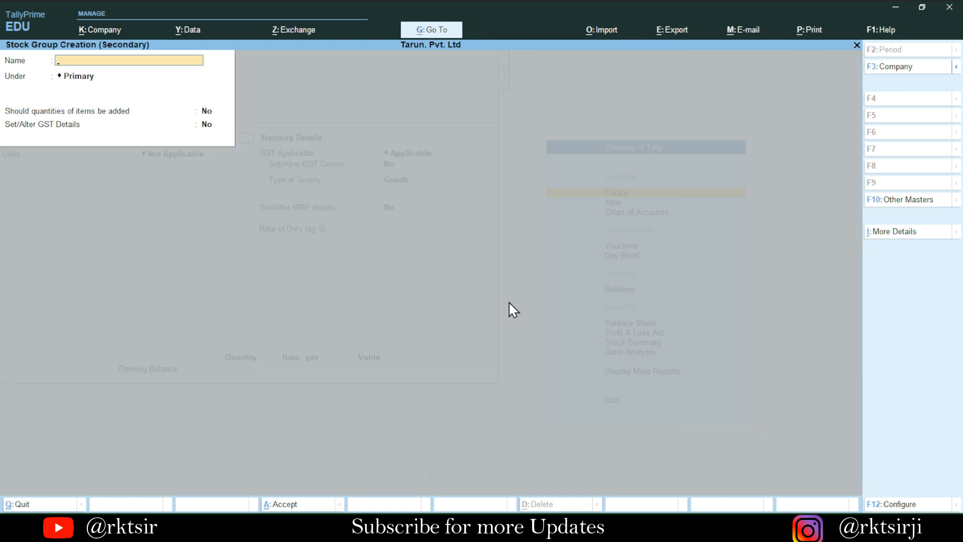
{"action": "type", "text": "Nil Rated"}
{"action": "key", "text": "Return"}
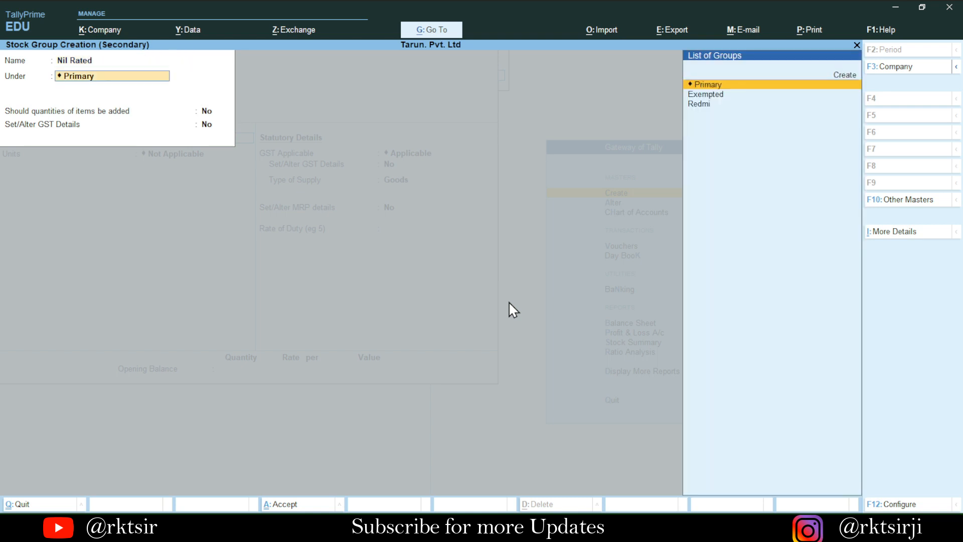
{"action": "key", "text": "ctrl+a"}
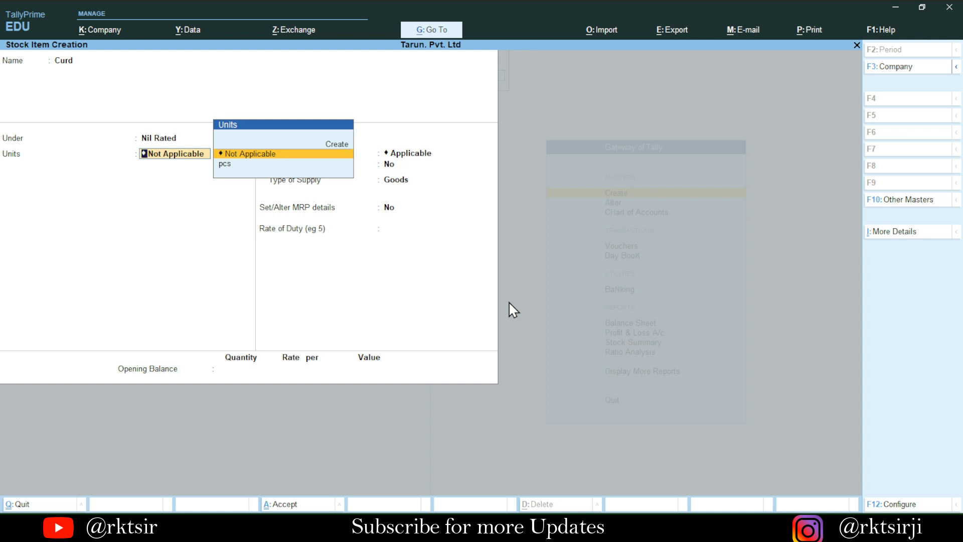
Step: Create a simple unit with symbol kg and quantity code KGS-KILOGRAMS for the Curd item
{"action": "key", "text": "Down"}
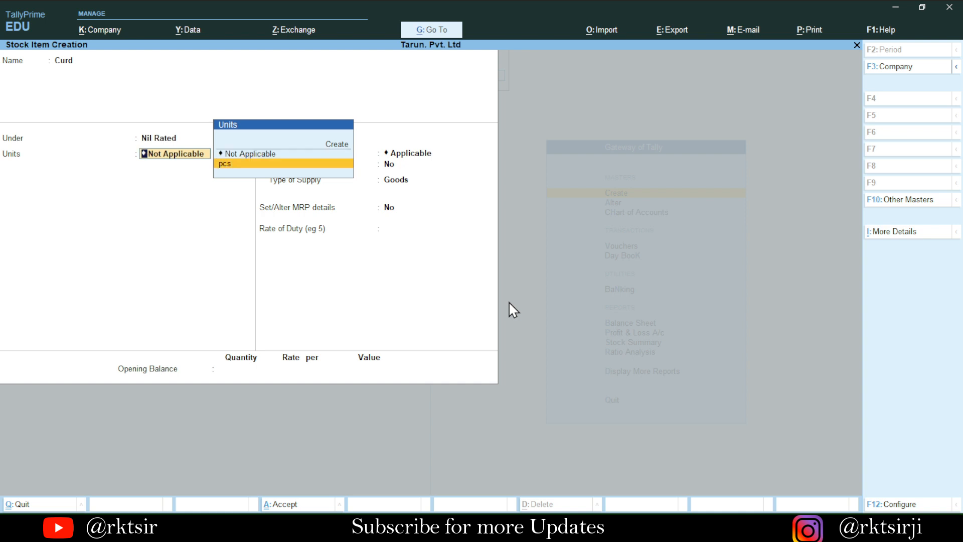
{"action": "key", "text": "alt+c"}
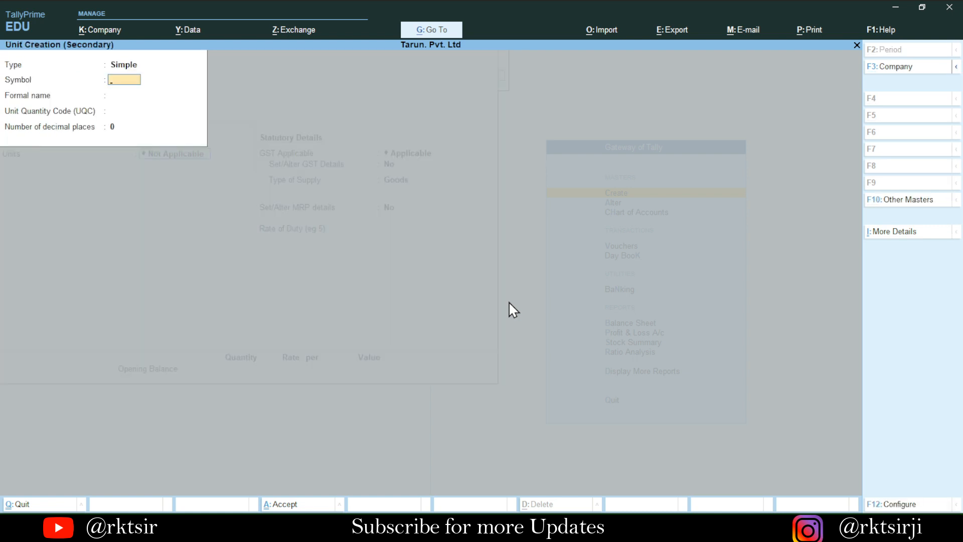
{"action": "type", "text": "kg"}
{"action": "key", "text": "Return"}
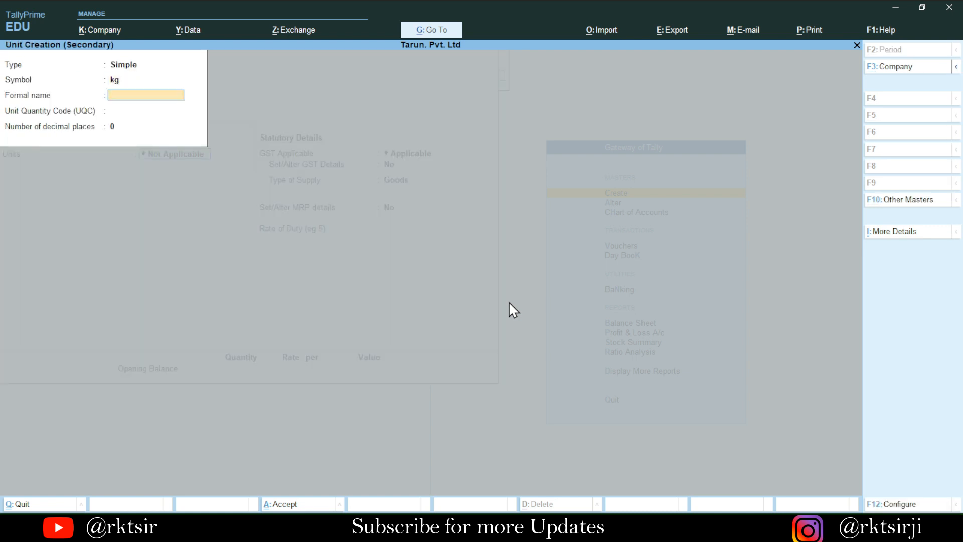
{"action": "key", "text": "Return"}
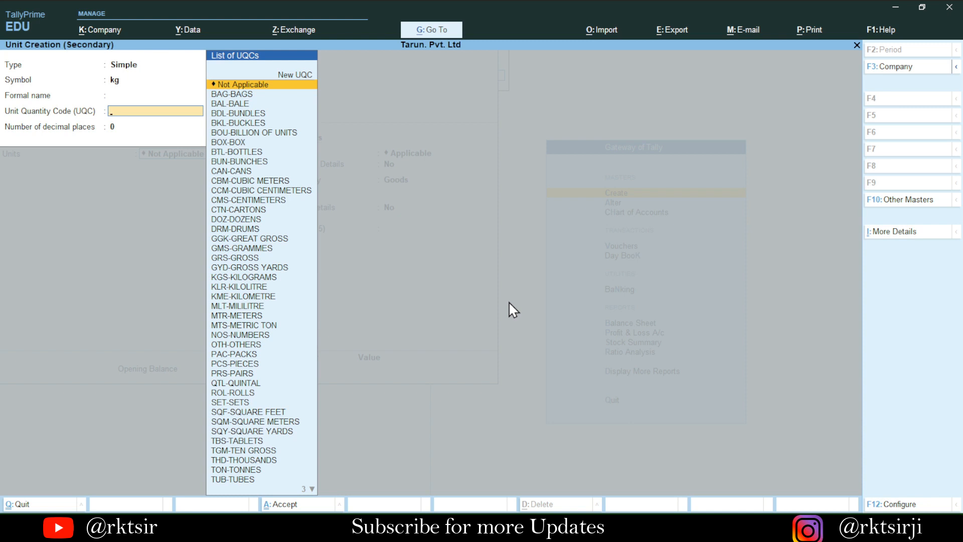
{"action": "type", "text": "kg"}
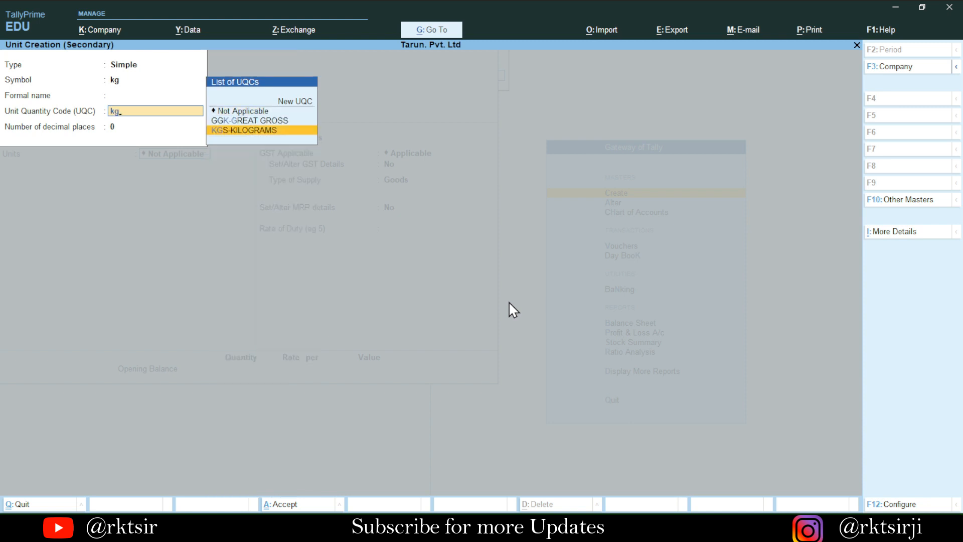
{"action": "key", "text": "Return"}
{"action": "key", "text": "ctrl"}
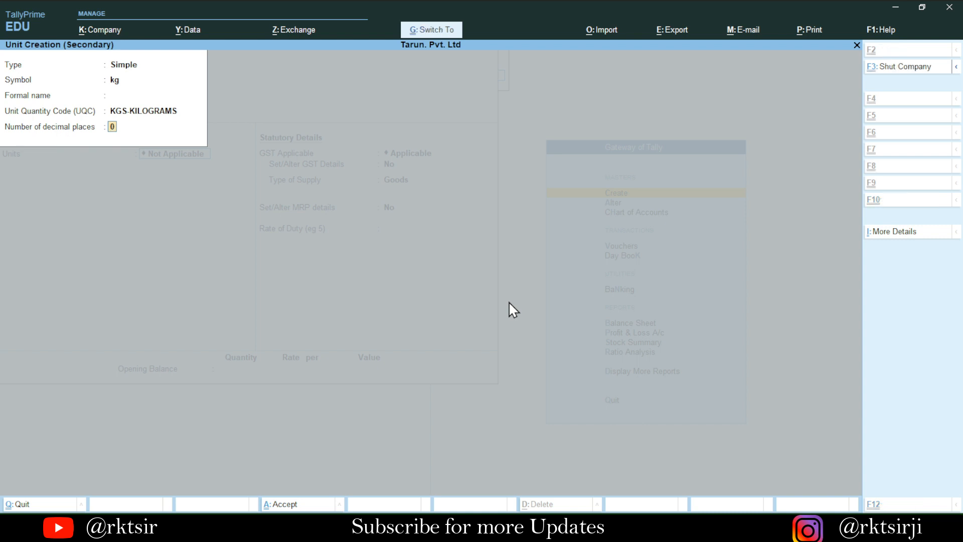
{"action": "key", "text": "ctrl+a"}
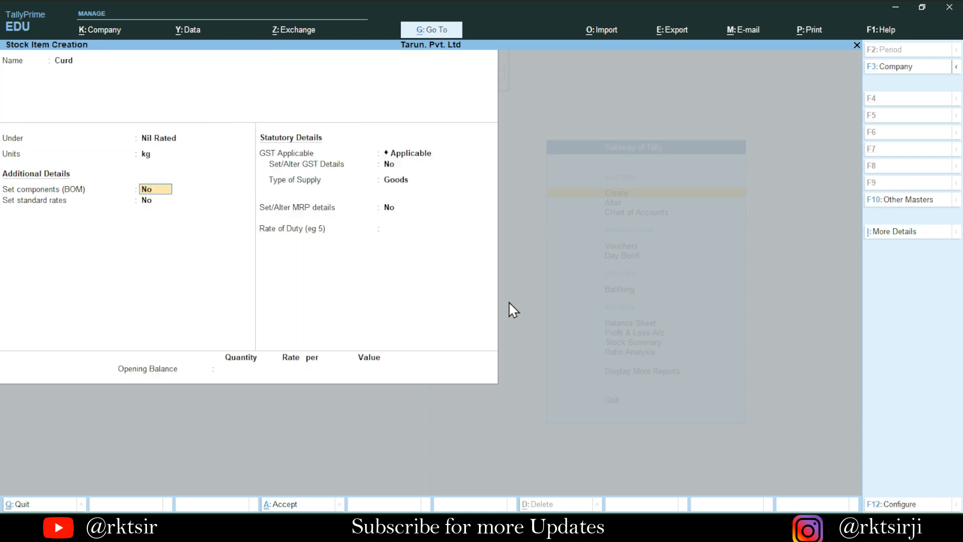
Step: Enable GST details for Curd and enter the description Milk Product and HSN/SAC 7865
{"action": "key", "text": "Return"}
{"action": "key", "text": "Return"}
{"action": "key", "text": "Return"}
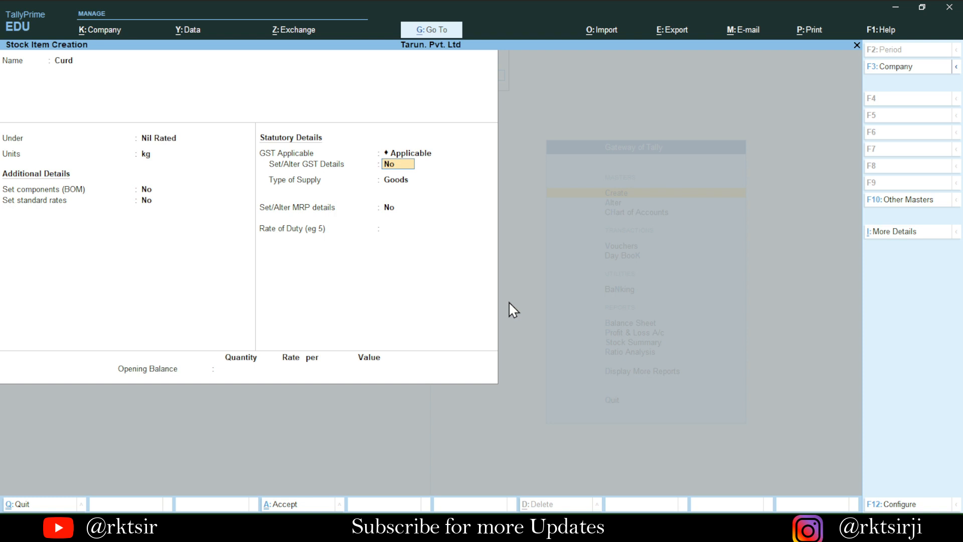
{"action": "key", "text": "y"}
{"action": "key", "text": "Return"}
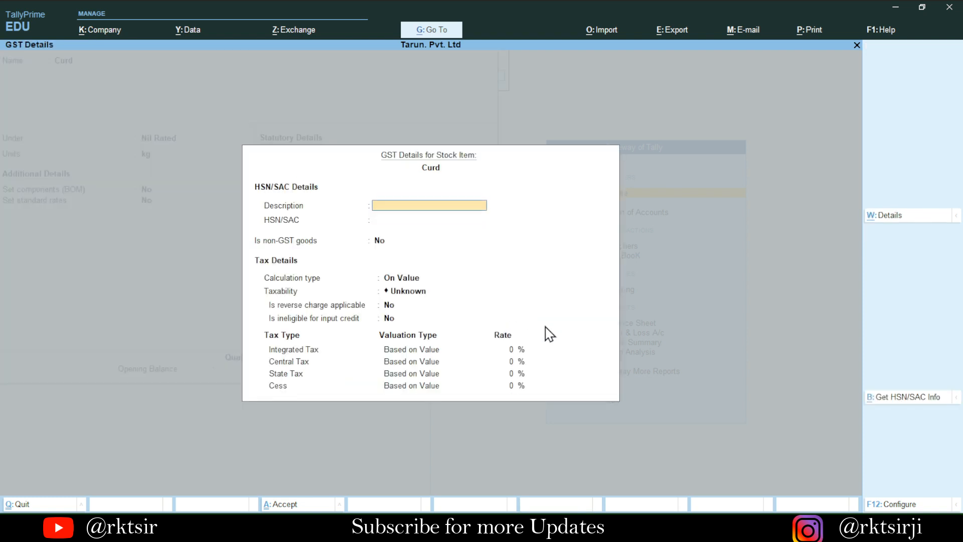
{"action": "type", "text": "Milk Product"}
{"action": "key", "text": "Return"}
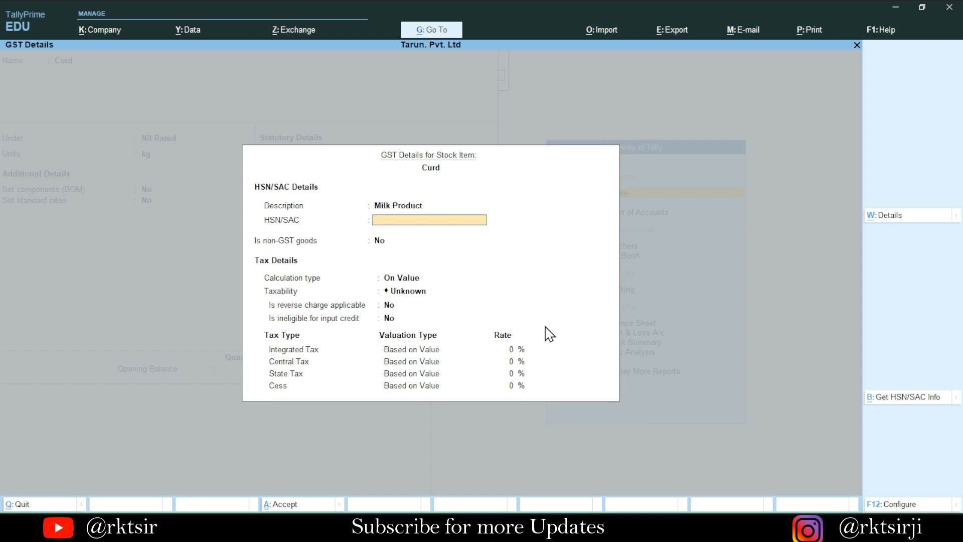
{"action": "type", "text": "7865"}
{"action": "key", "text": "Return"}
{"action": "key", "text": "Return"}
{"action": "key", "text": "Return"}
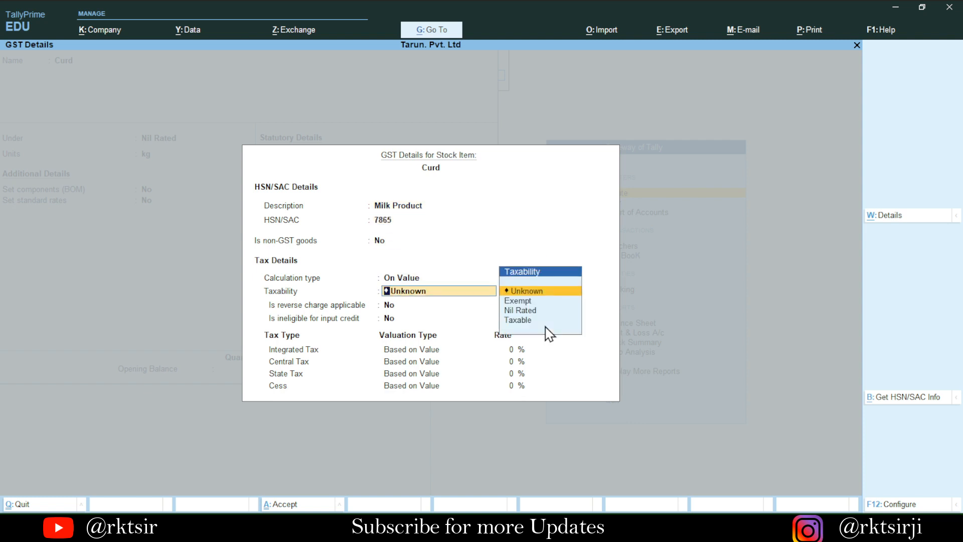
Step: Set Curd's taxability to Nil Rated and save the stock item with Goods as its type of supply
{"action": "key", "text": "Down"}
{"action": "key", "text": "Down"}
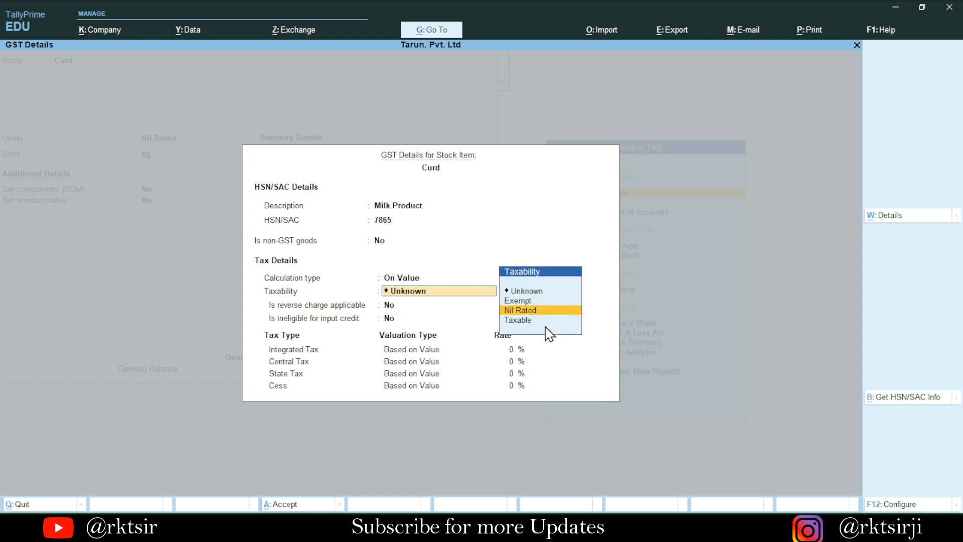
{"action": "key", "text": "Return"}
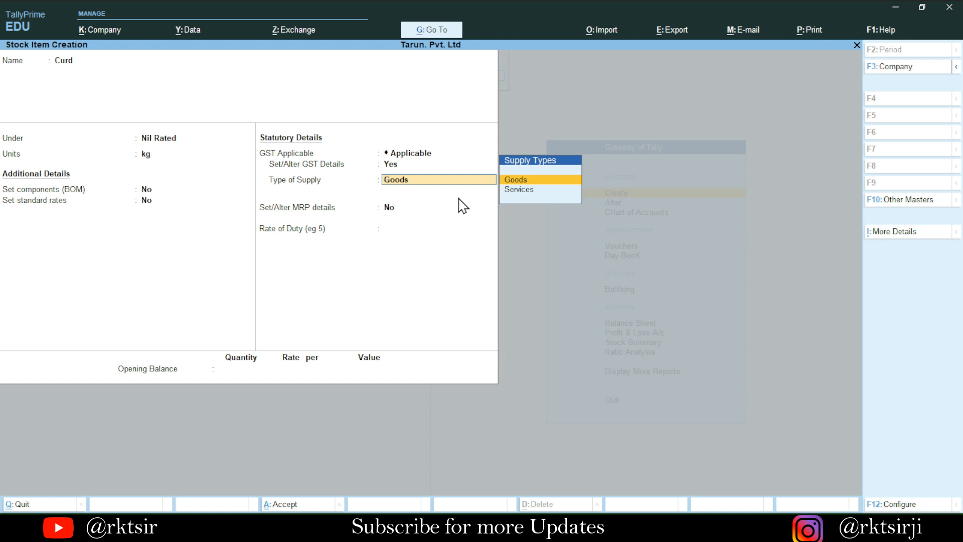
{"action": "key", "text": "ctrl"}
{"action": "key", "text": "ctrl+a"}
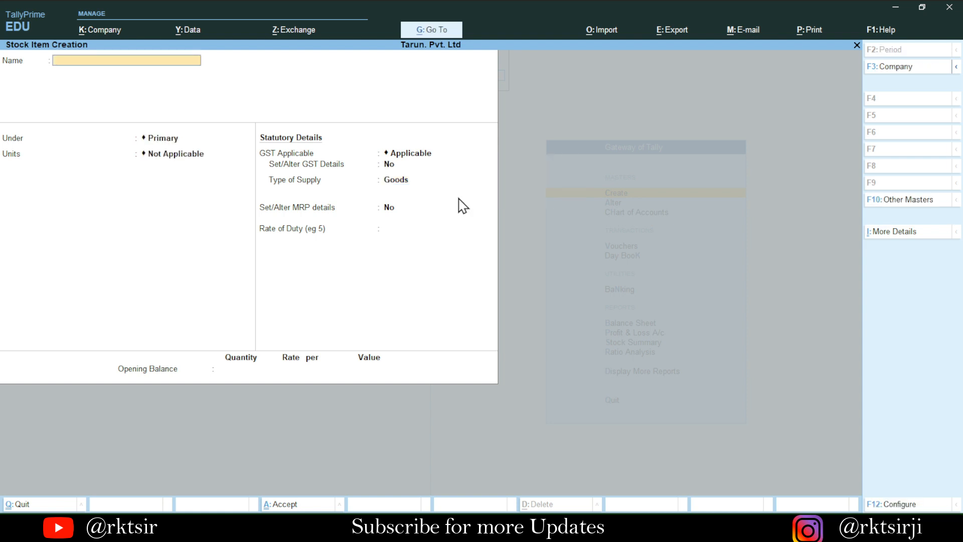
Step: Leave master creation, start a purchase voucher and enter supplier invoice number 07
{"action": "key", "text": "Escape"}
{"action": "key", "text": "Return"}
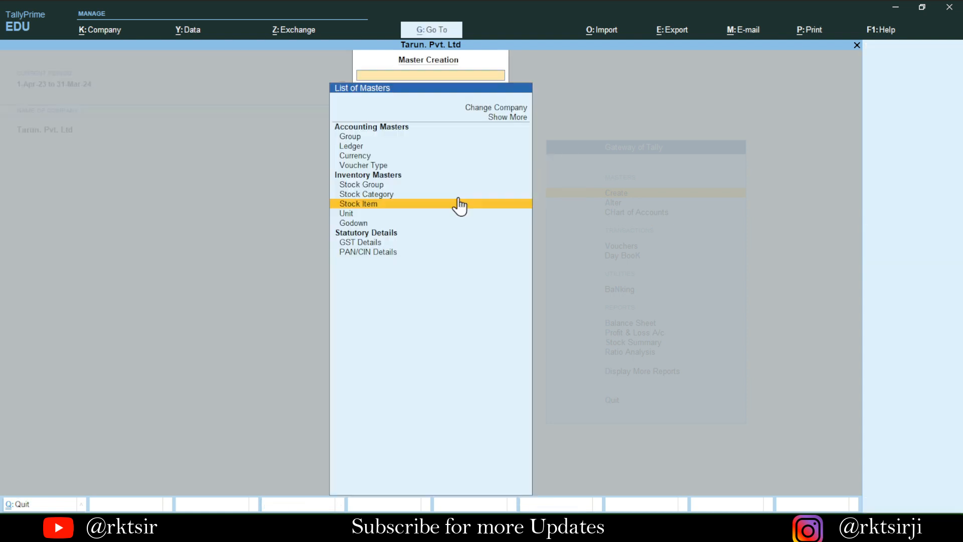
{"action": "key", "text": "Escape"}
{"action": "key", "text": "n"}
{"action": "key", "text": "v"}
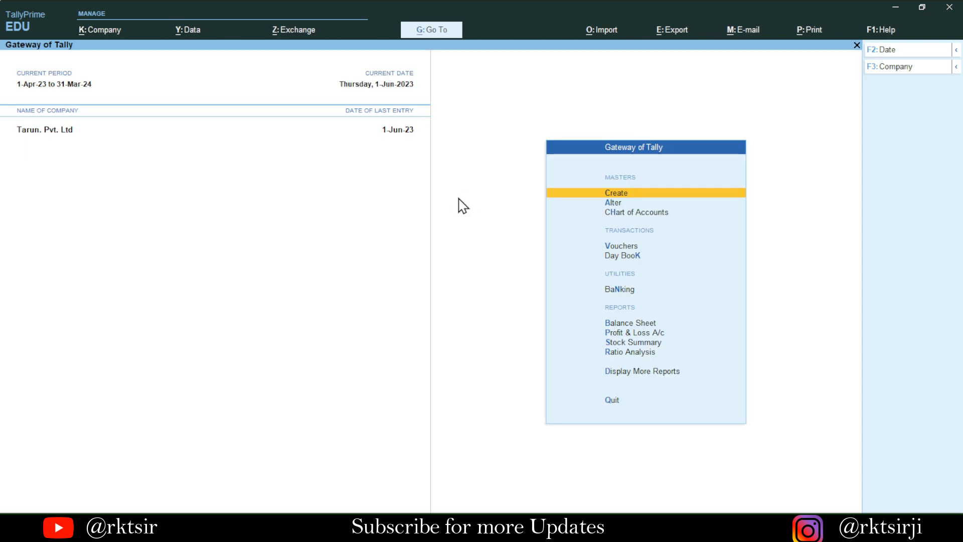
{"action": "type", "text": "07"}
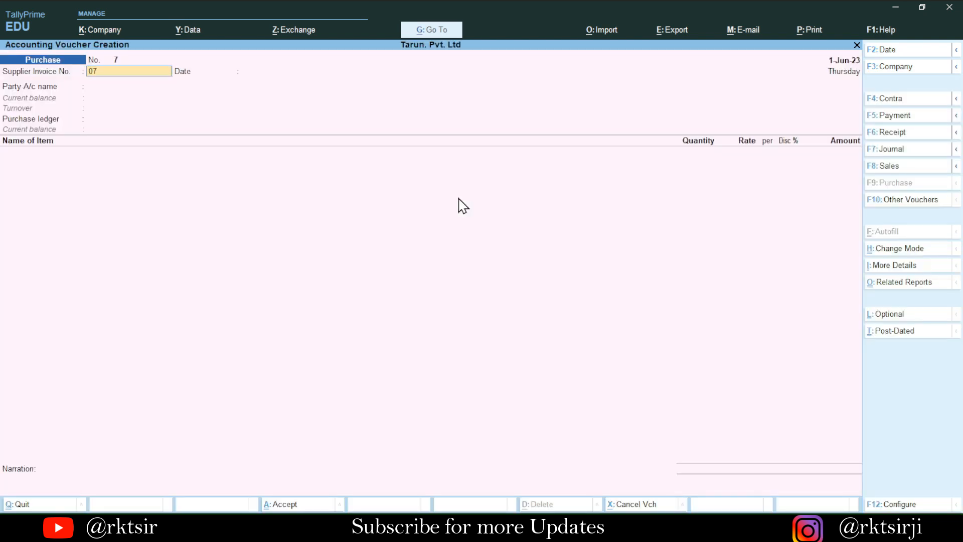
{"action": "key", "text": "Return"}
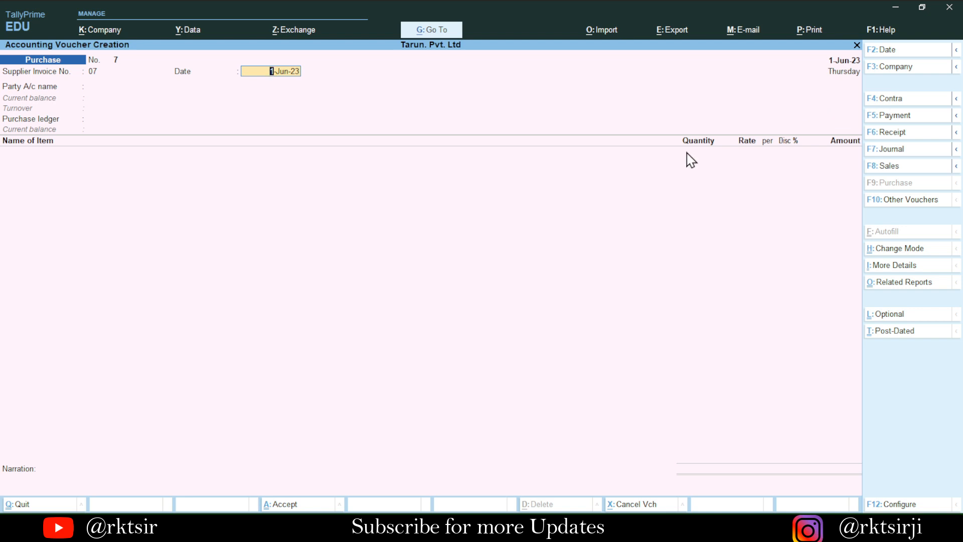
Step: Set both the voucher date and the supplier invoice date to 1-Jul-23
{"action": "key", "text": "F2"}
{"action": "type", "text": "1-7"}
{"action": "key", "text": "Return"}
{"action": "type", "text": "1.7"}
{"action": "key", "text": "Return"}
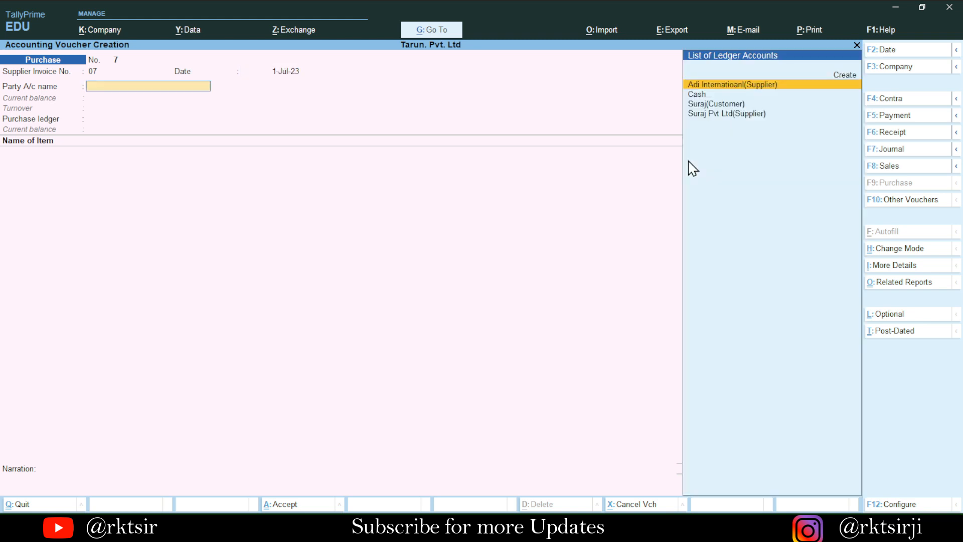
Step: Choose Adi Internatioanl(Supplier) as the party account and accept its party details
{"action": "key", "text": "Return"}
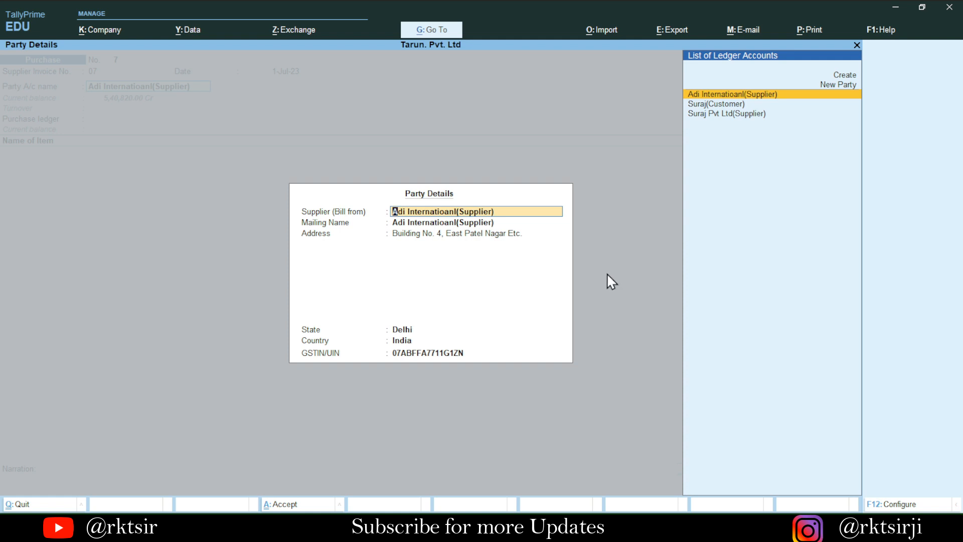
{"action": "key", "text": "ctrl"}
{"action": "key", "text": "ctrl+a"}
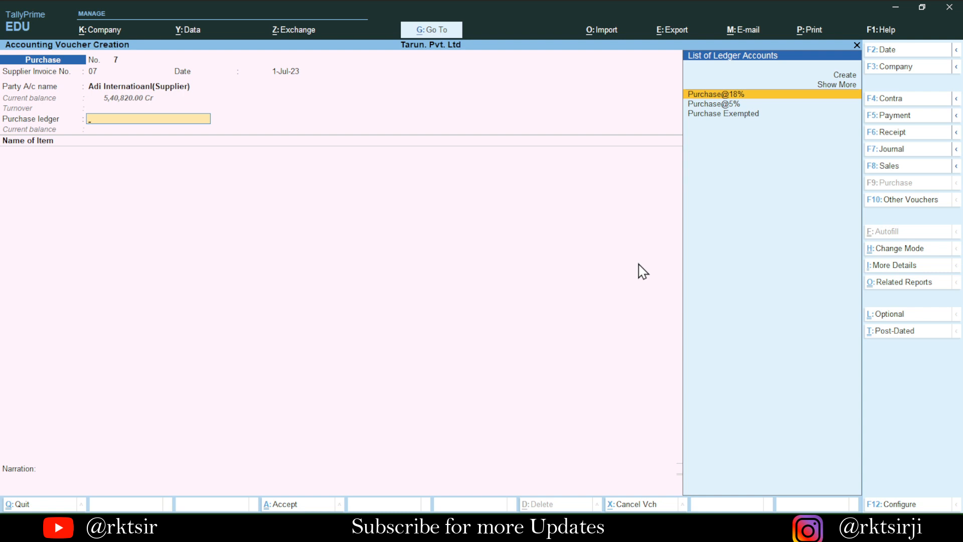
Step: Start a new purchase ledger named Purchase Nil Rated under Purchase Accounts, with GST applicable
{"action": "key", "text": "Up"}
{"action": "key", "text": "Up"}
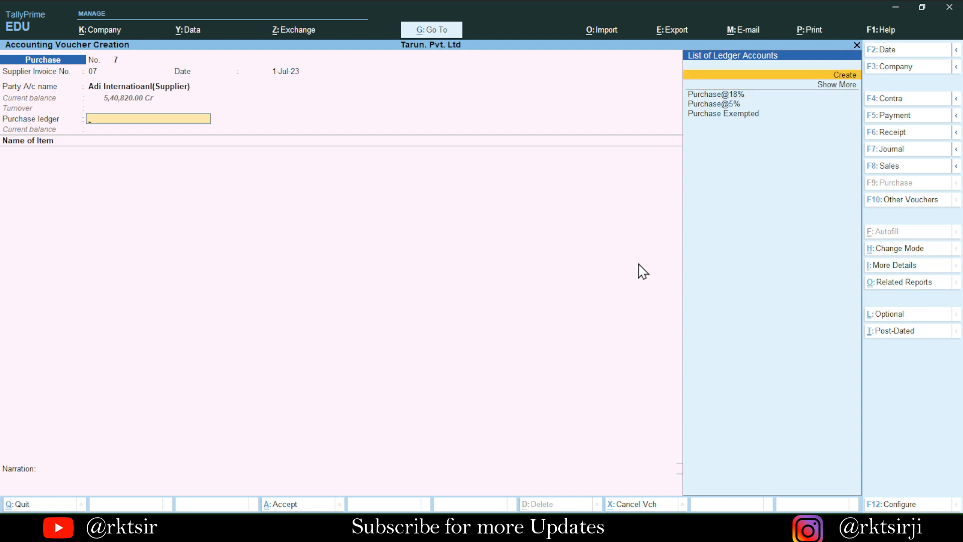
{"action": "key", "text": "Down"}
{"action": "key", "text": "Up"}
{"action": "key", "text": "Return"}
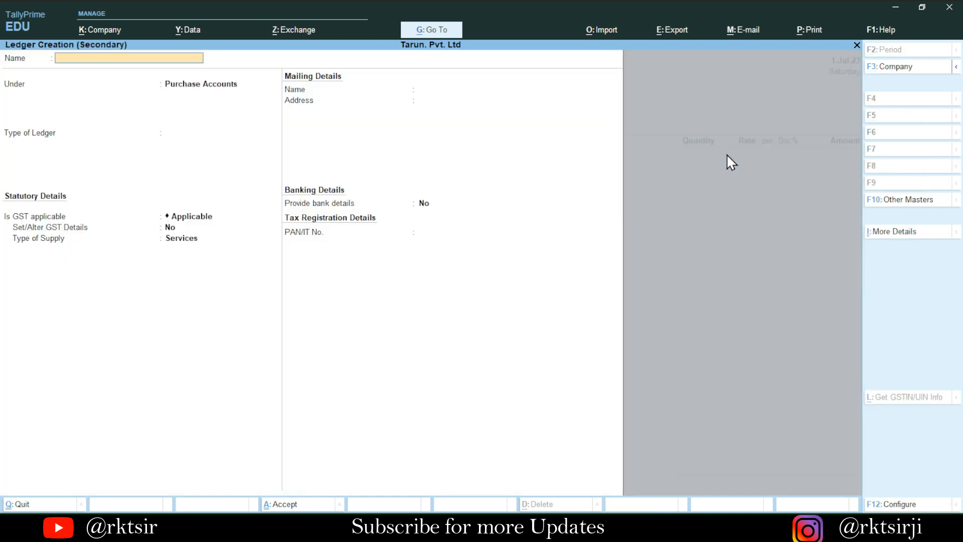
{"action": "type", "text": "Purchase Nil Rated"}
{"action": "key", "text": "Return"}
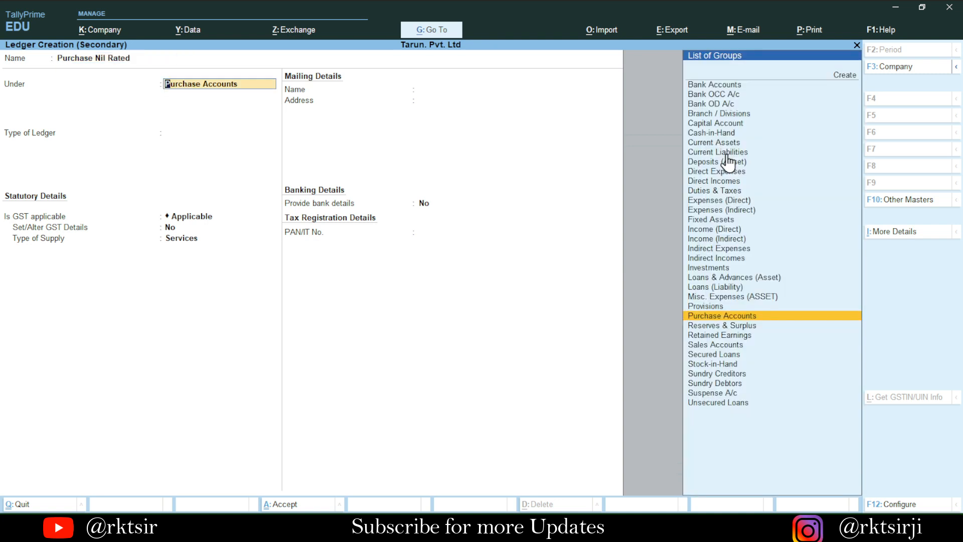
{"action": "key", "text": "Return"}
{"action": "key", "text": "Return"}
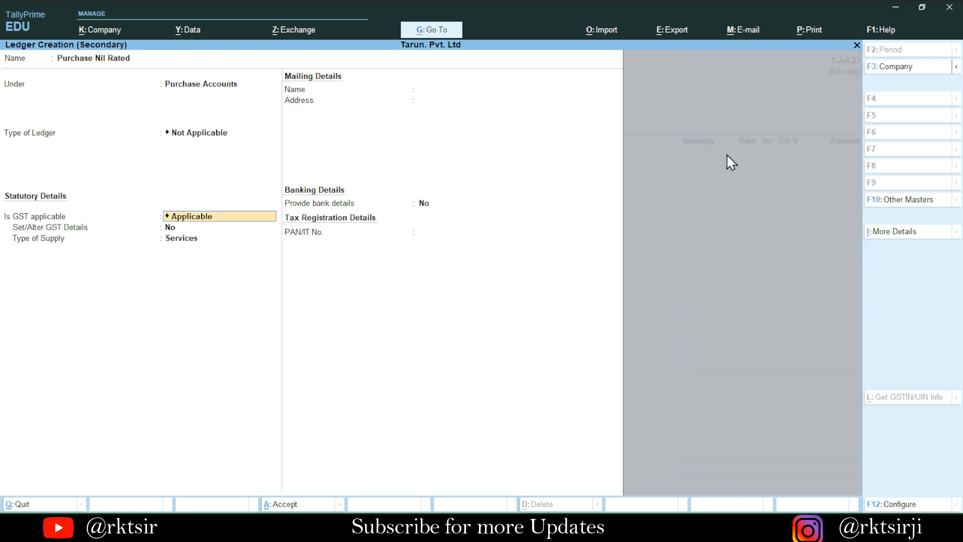
{"action": "key", "text": "Return"}
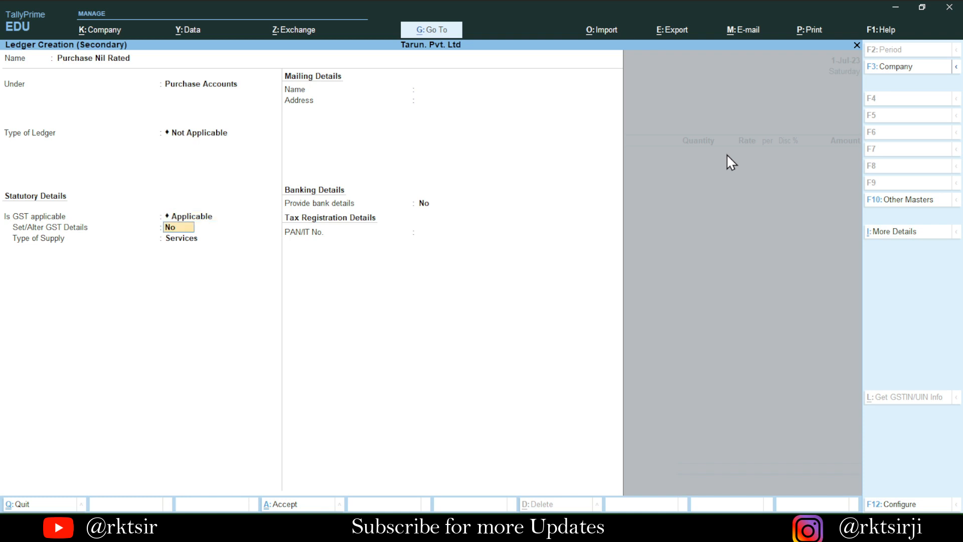
Step: Enable the ledger's GST details with Purchase Nil Rated as the nature of transaction, and save the ledger with supply type Services
{"action": "key", "text": "y"}
{"action": "key", "text": "Return"}
{"action": "key", "text": "Return"}
{"action": "key", "text": "Return"}
{"action": "key", "text": "Return"}
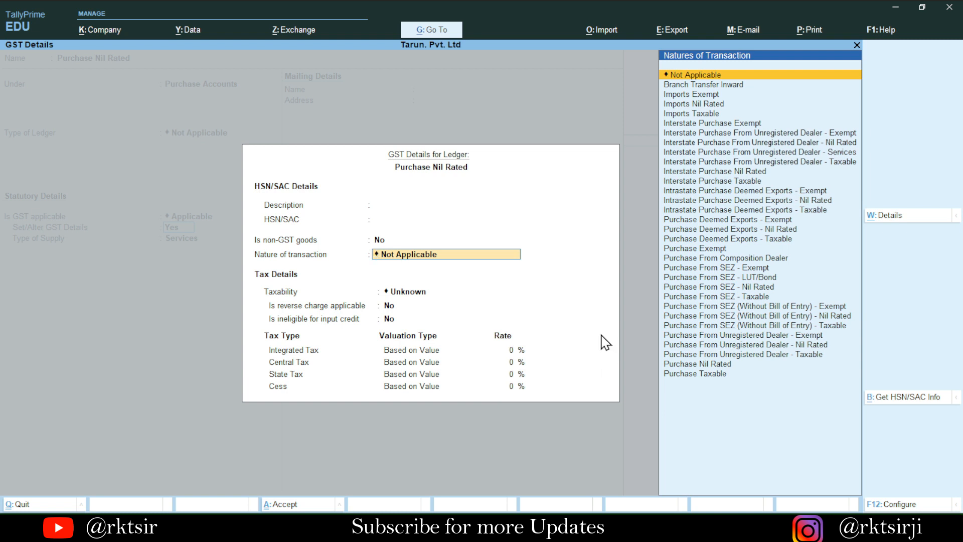
{"action": "type", "text": "Purchase Ni"}
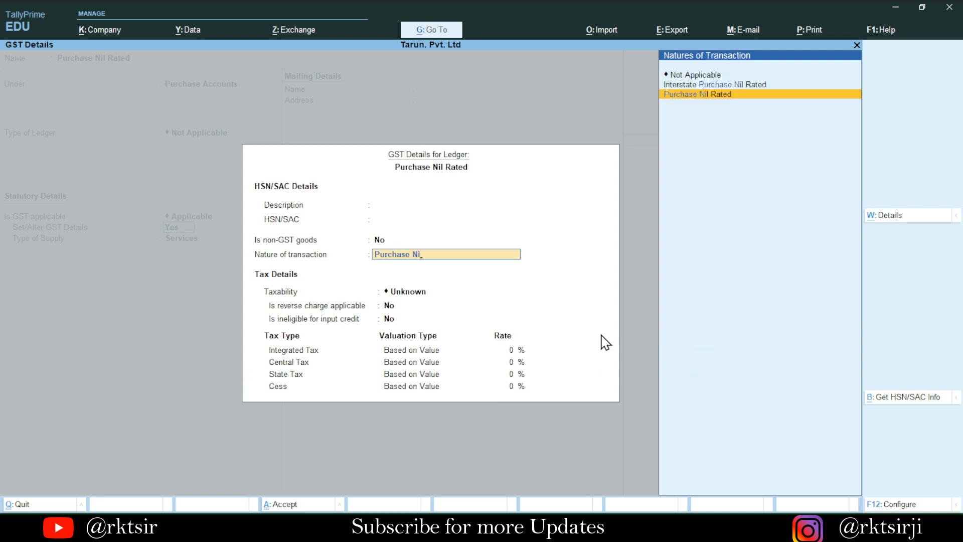
{"action": "key", "text": "ctrl+a"}
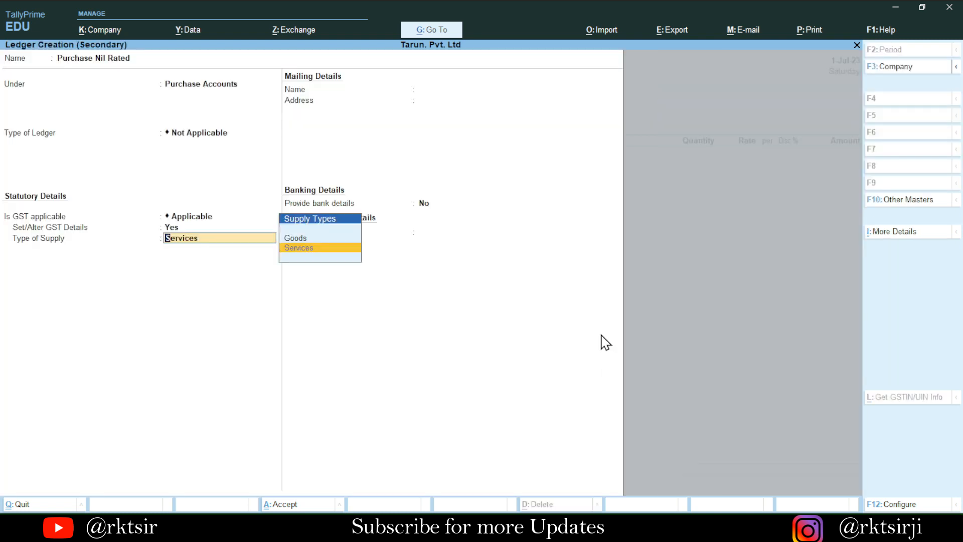
{"action": "key", "text": "ctrl+a"}
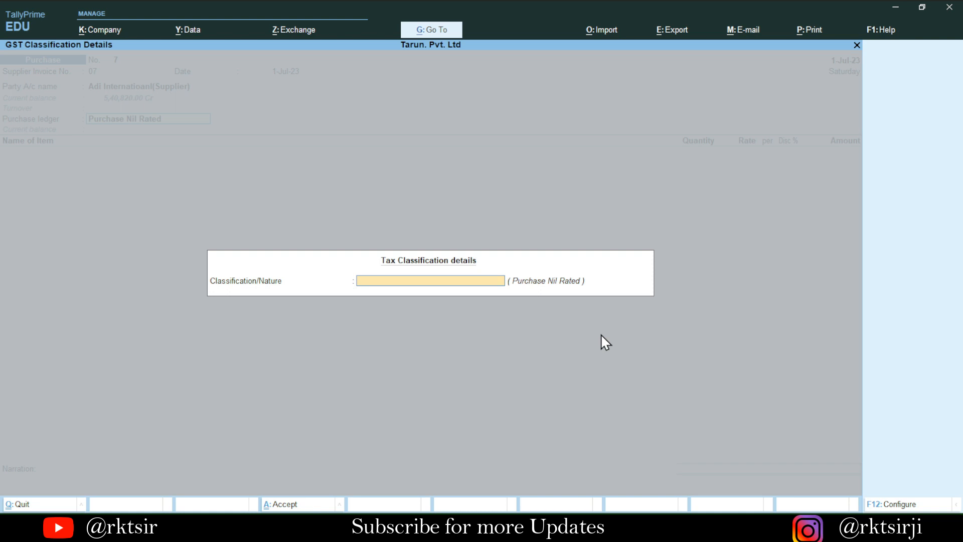
Step: Set the purchase ledger's tax classification in the voucher to Purchase Nil Rated
{"action": "type", "text": "purch"}
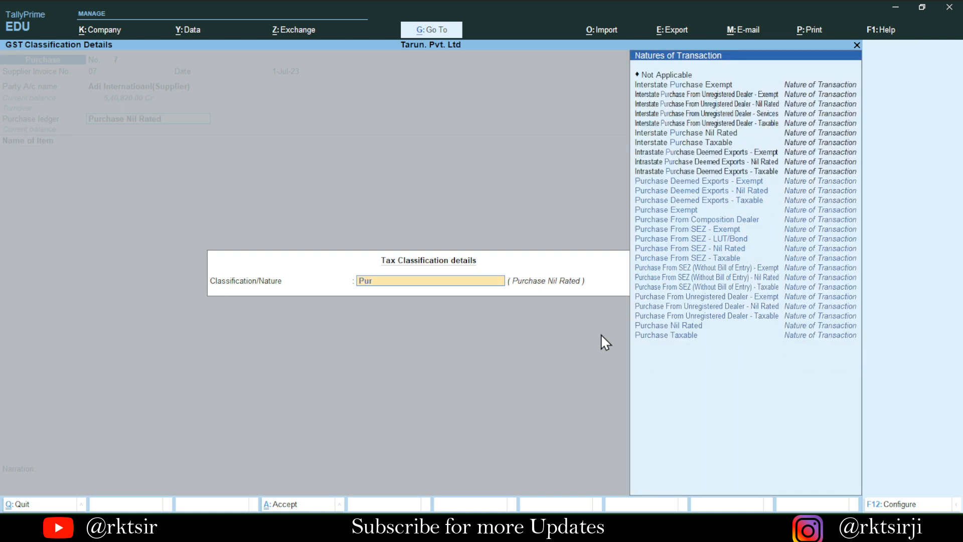
{"action": "key", "text": "Down"}
{"action": "key", "text": "Down"}
{"action": "key", "text": "Down"}
{"action": "key", "text": "Down"}
{"action": "key", "text": "Down"}
{"action": "key", "text": "Down"}
{"action": "key", "text": "Down"}
{"action": "key", "text": "Down"}
{"action": "key", "text": "Down"}
{"action": "key", "text": "Down"}
{"action": "key", "text": "Down"}
{"action": "key", "text": "Down"}
{"action": "key", "text": "Down"}
{"action": "key", "text": "Down"}
{"action": "key", "text": "Down"}
{"action": "key", "text": "Return"}
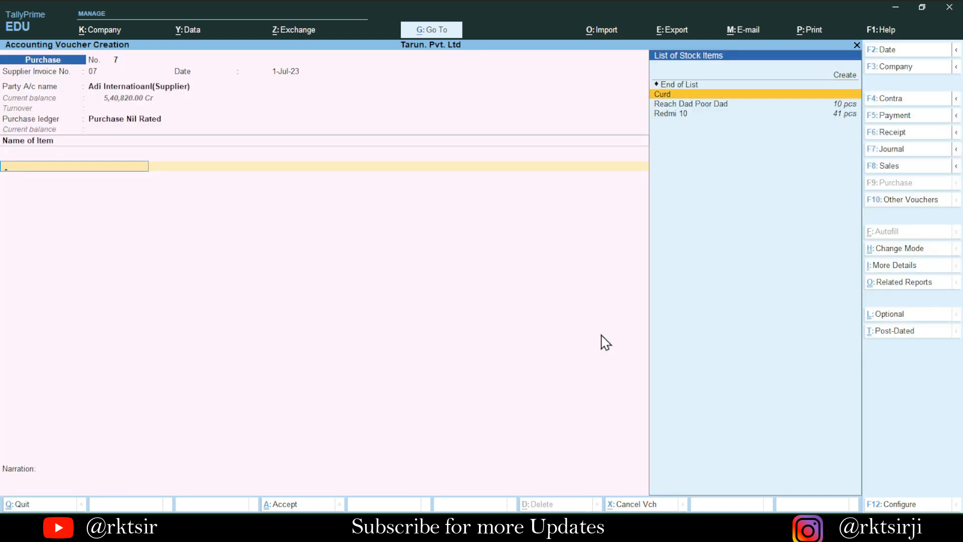
Step: Add the stock item Curd to the voucher with quantity 10 kg at a rate of 100 per kg
{"action": "key", "text": "Return"}
{"action": "type", "text": "10"}
{"action": "key", "text": "Return"}
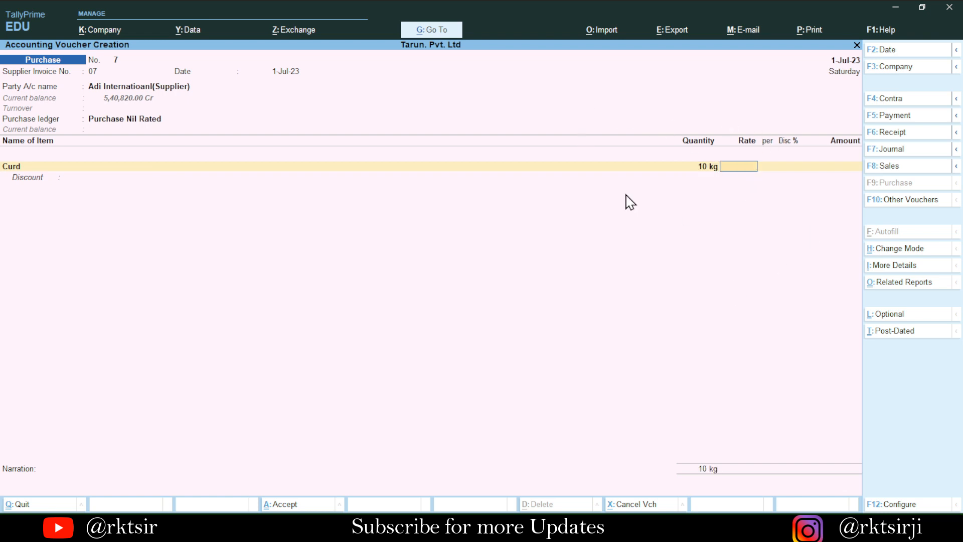
{"action": "type", "text": "100"}
{"action": "key", "text": "Return"}
{"action": "key", "text": "Return"}
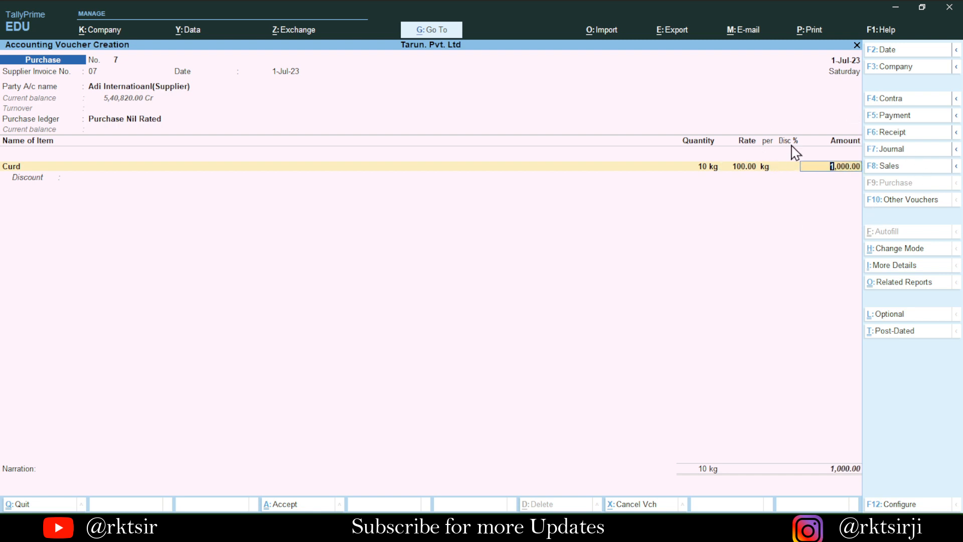
{"action": "key", "text": "Return"}
{"action": "key", "text": "Return"}
{"action": "key", "text": "Return"}
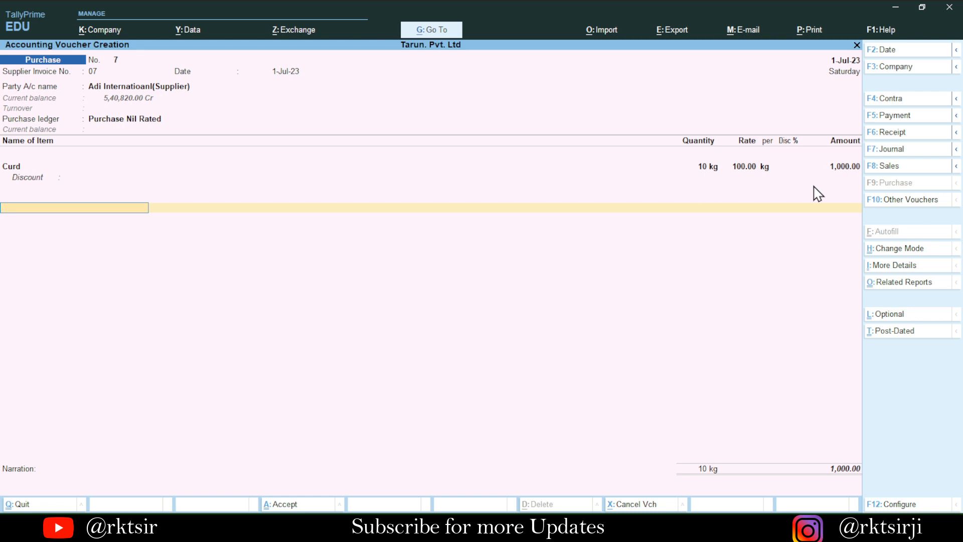
Step: End the item list, accept the supplier's bill-wise details as New Ref 07, save the purchase voucher and leave voucher entry
{"action": "key", "text": "Return"}
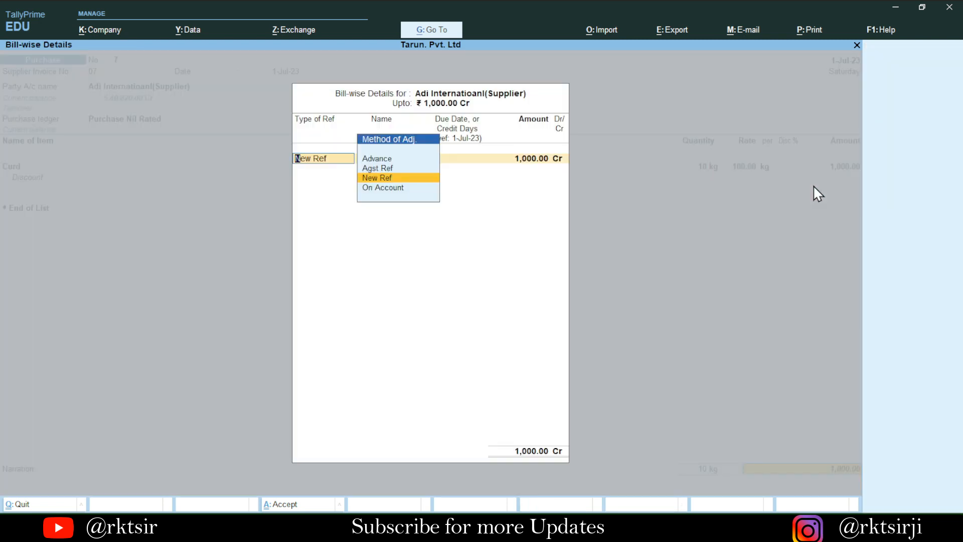
{"action": "key", "text": "Return"}
{"action": "key", "text": "Return"}
{"action": "key", "text": "Return"}
{"action": "key", "text": "Return"}
{"action": "key", "text": "Return"}
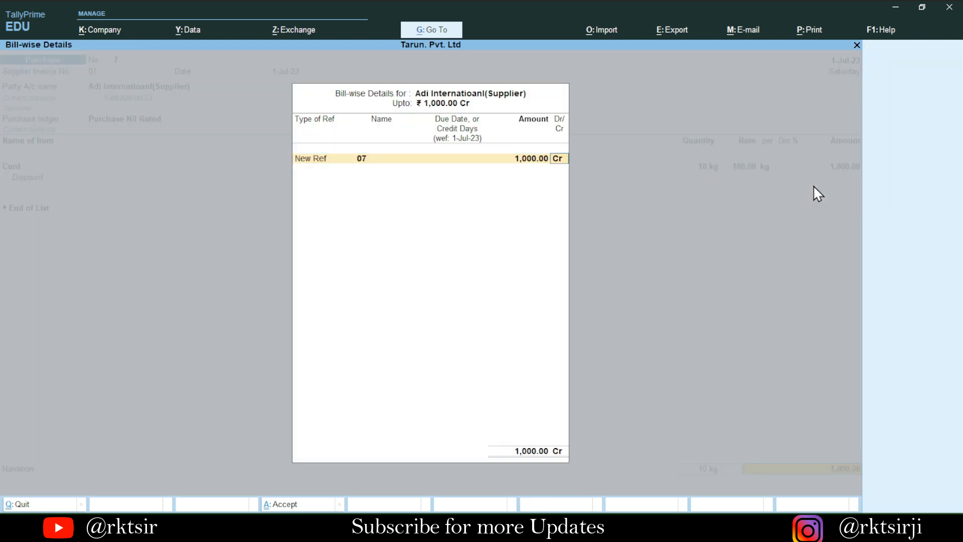
{"action": "key", "text": "ctrl"}
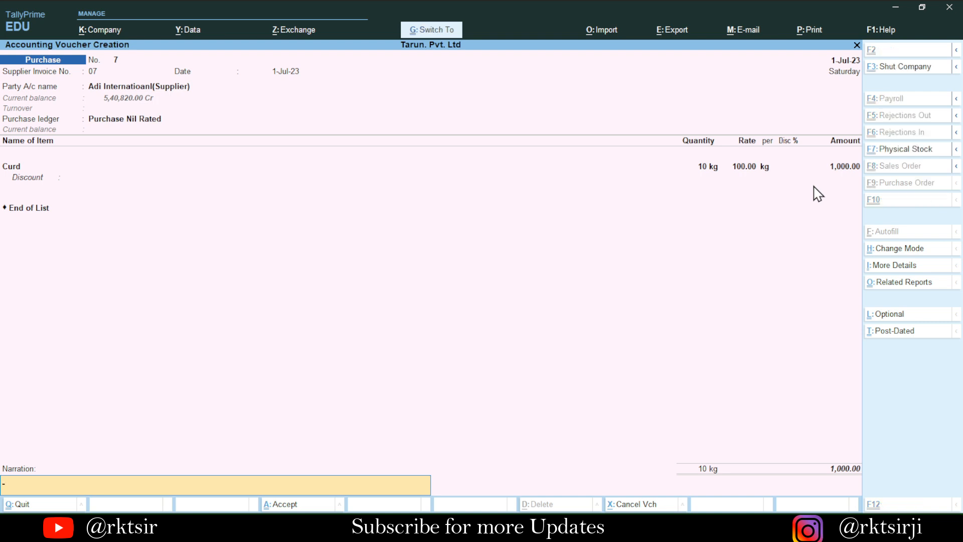
{"action": "key", "text": "ctrl+a"}
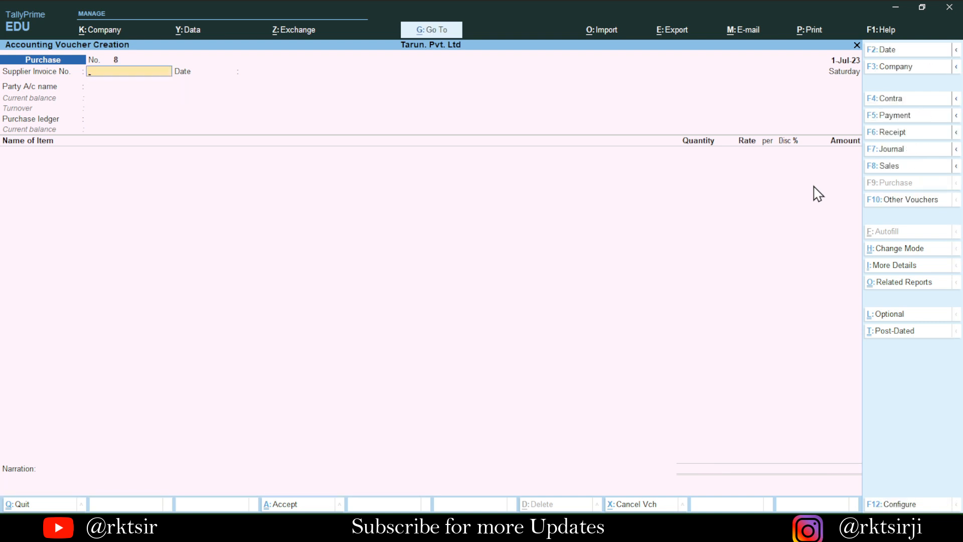
{"action": "key", "text": "Escape"}
{"action": "key", "text": "Return"}
{"action": "key", "text": "Escape"}
{"action": "key", "text": "Escape"}
Step: Check the closing stock of the Nil Rated group in the Stock Summary, and return to the Gateway of Tally
{"action": "key", "text": "s"}
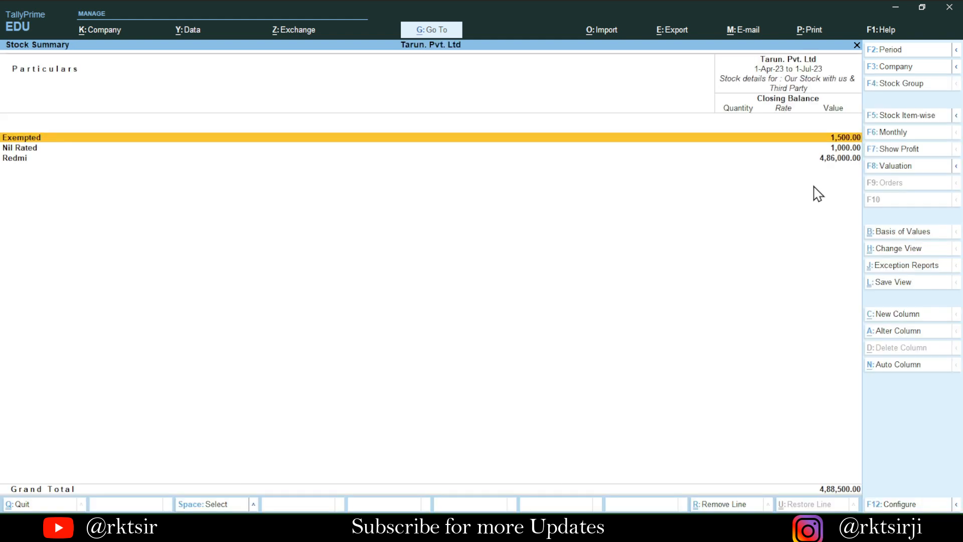
{"action": "key", "text": "Down"}
{"action": "key", "text": "Return"}
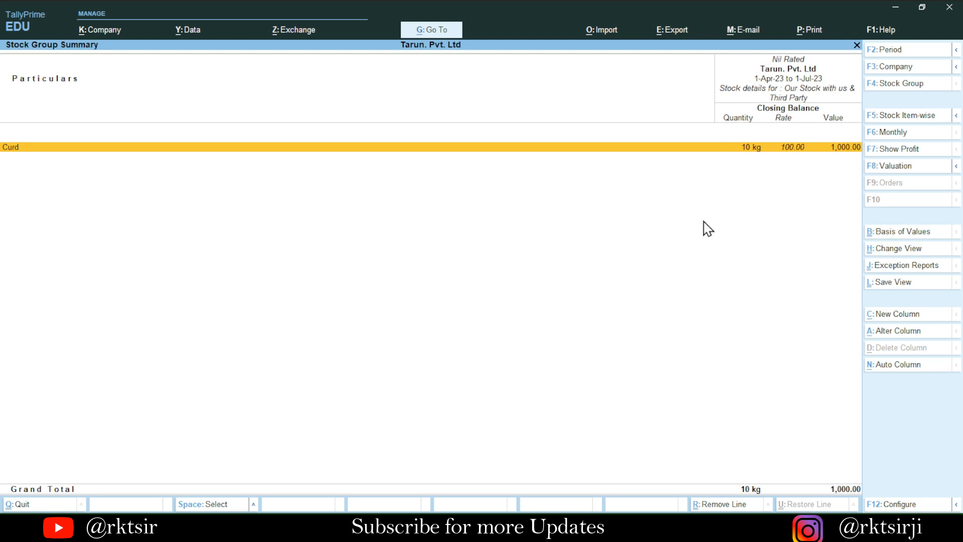
{"action": "key", "text": "Escape"}
{"action": "key", "text": "Escape"}
{"action": "key", "text": "Escape"}
{"action": "key", "text": "Escape"}
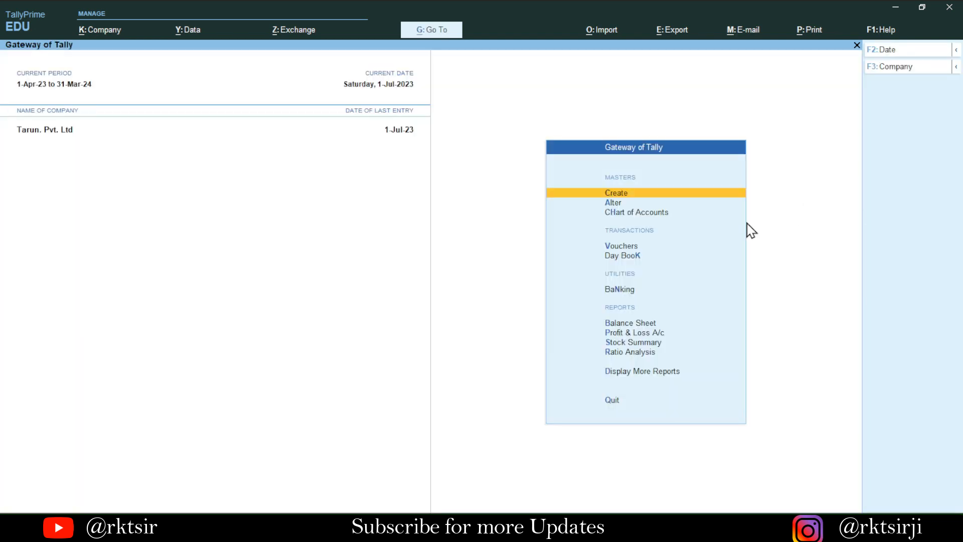
Step: Open the July purchase voucher of Adi Internatioanl(Supplier) from the Purchase Register to review it
{"action": "key", "text": "d"}
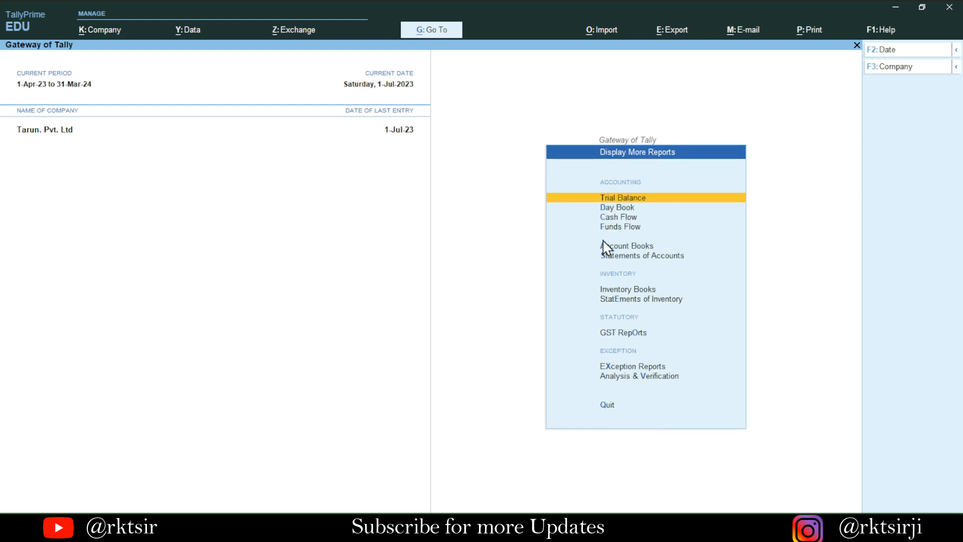
{"action": "key", "text": "a"}
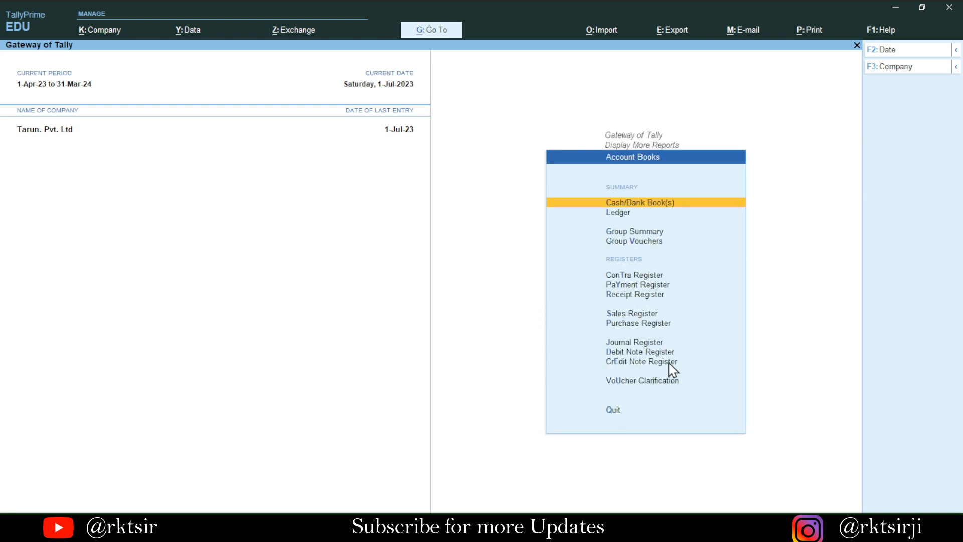
{"action": "left_click", "coordinate": [642, 326]}
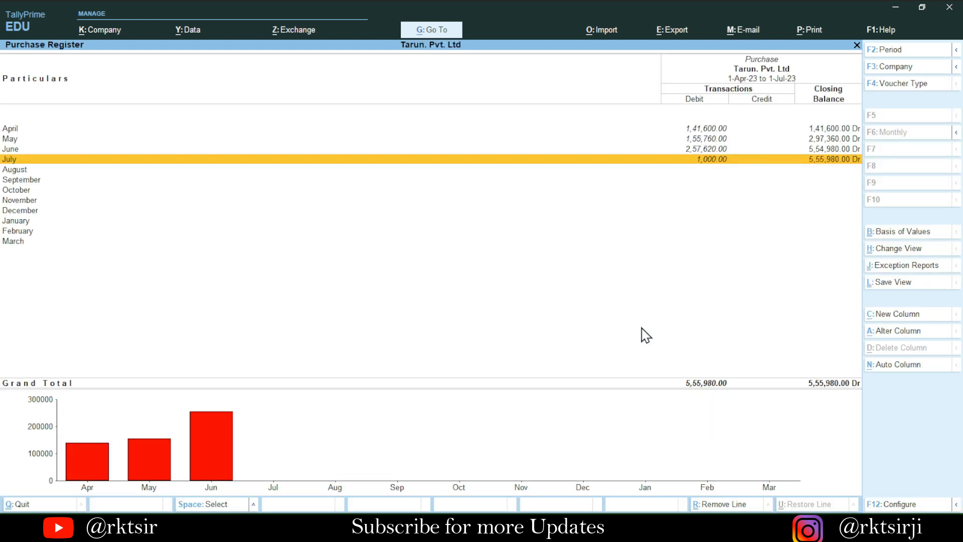
{"action": "key", "text": "Return"}
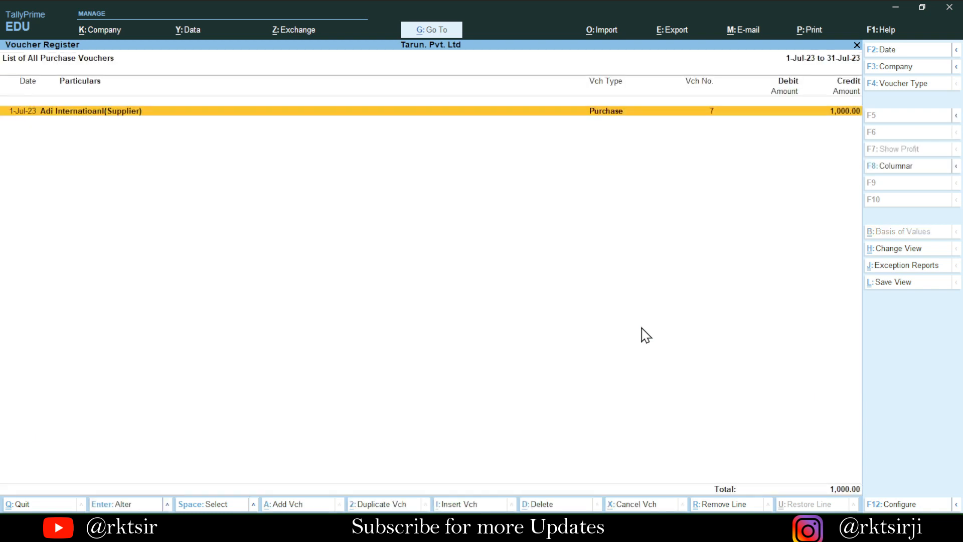
{"action": "key", "text": "Return"}
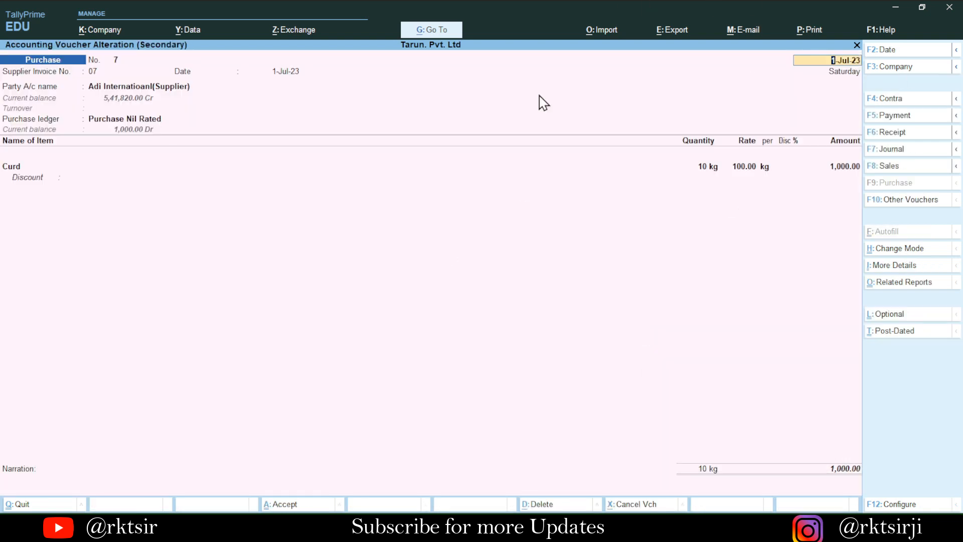